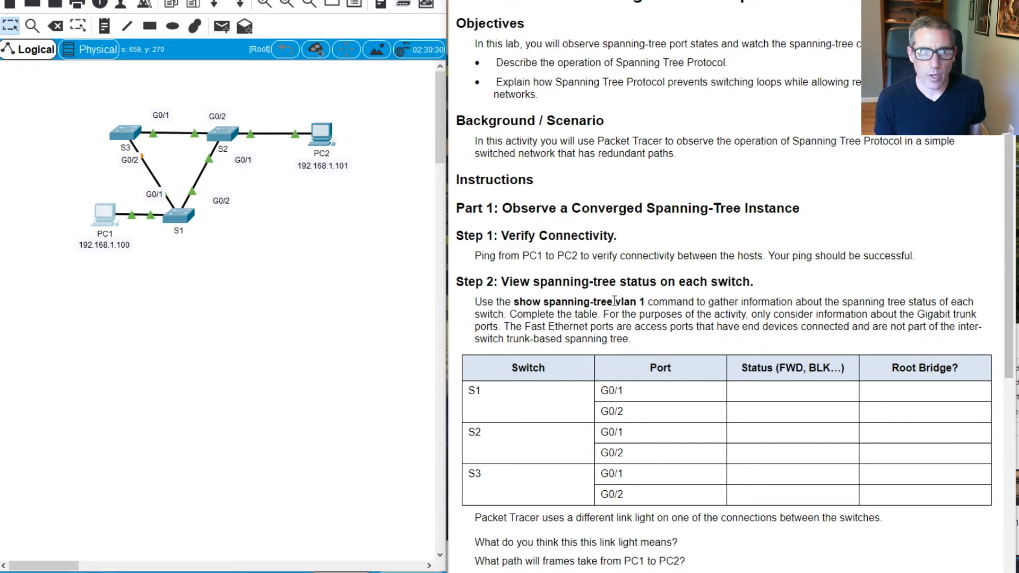
Ping PC2 at 192.168.1.101 from PC1's Command Prompt to verify connectivity
scroll(646, 345, "down", 1)
scroll(646, 348, "up", 1)
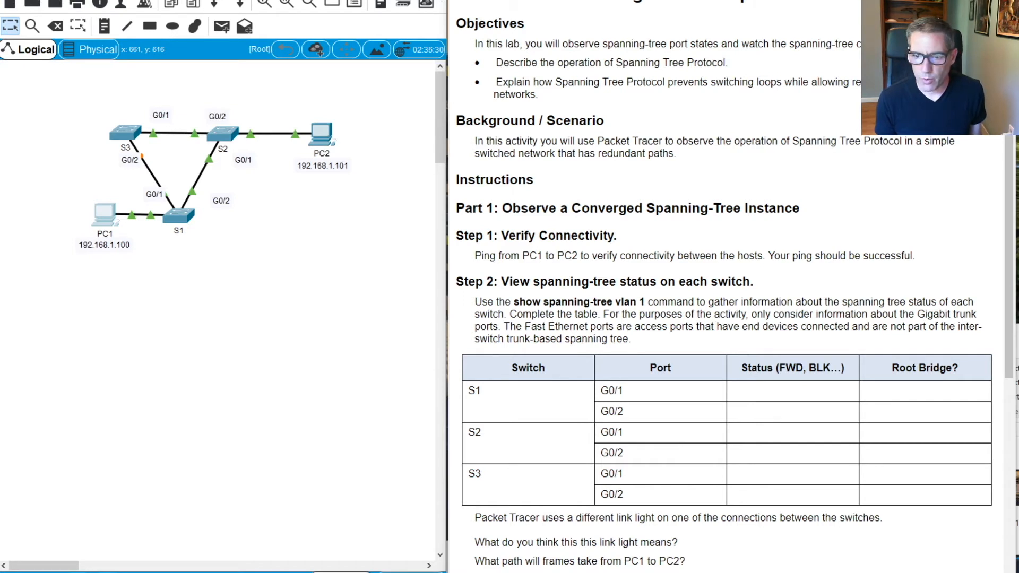
key("alt+Tab")
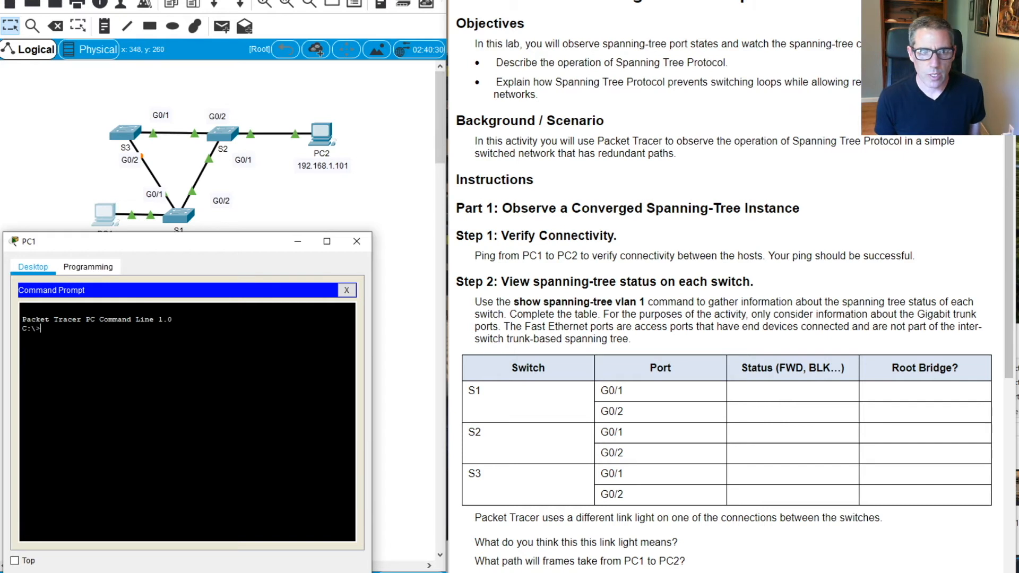
type("ping")
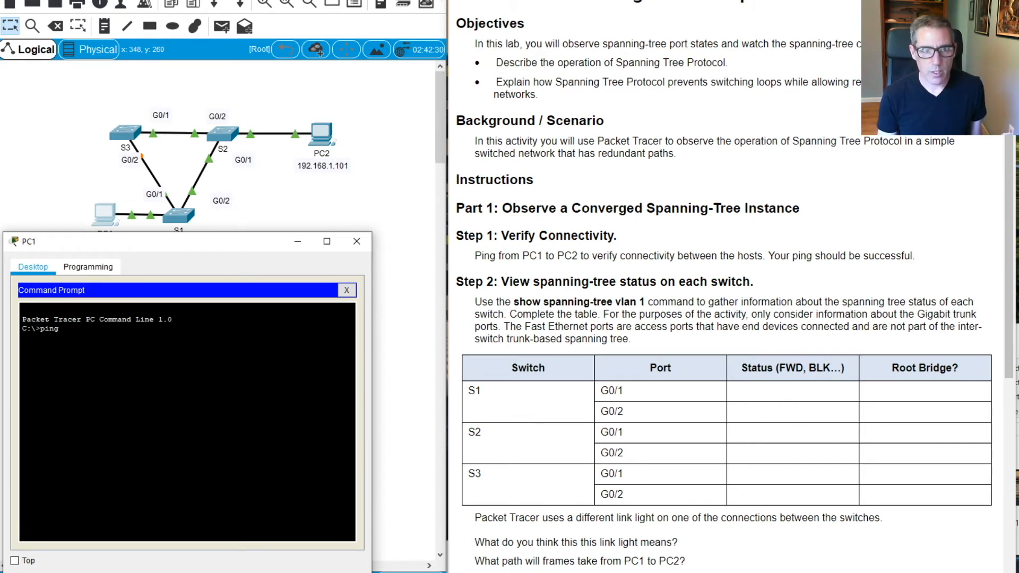
type(" 192.")
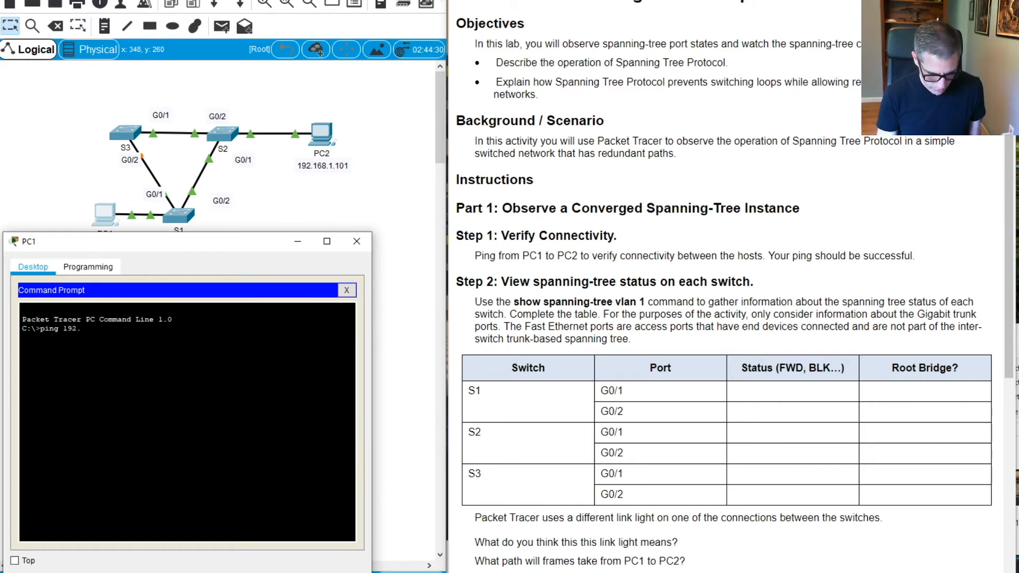
type("168.1.10")
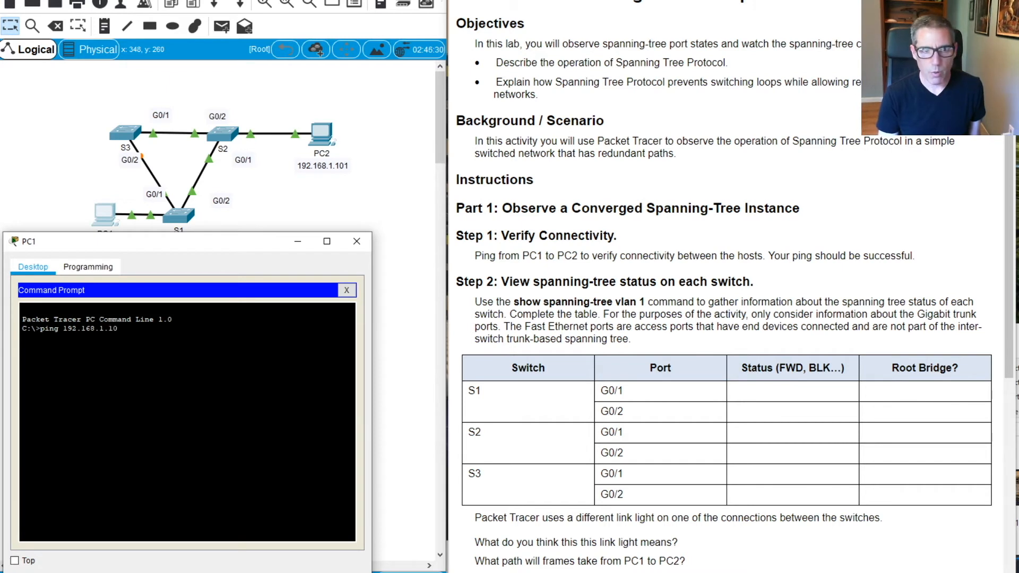
type("1")
key("Return")
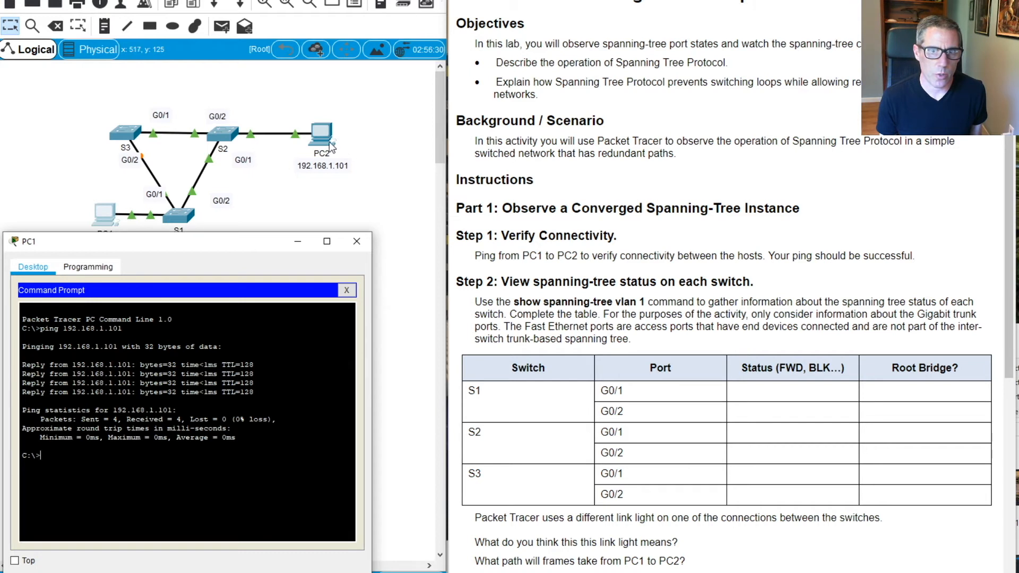
left_click(316, 208)
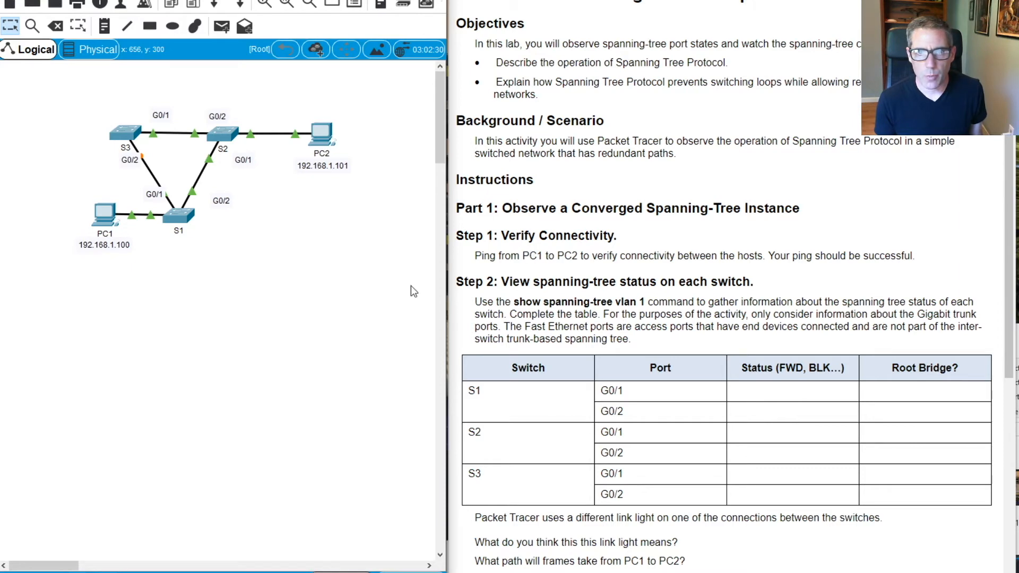
Open switch S1's CLI, place its window below the topology's upper switches, and enter privileged EXEC mode
left_click(182, 222)
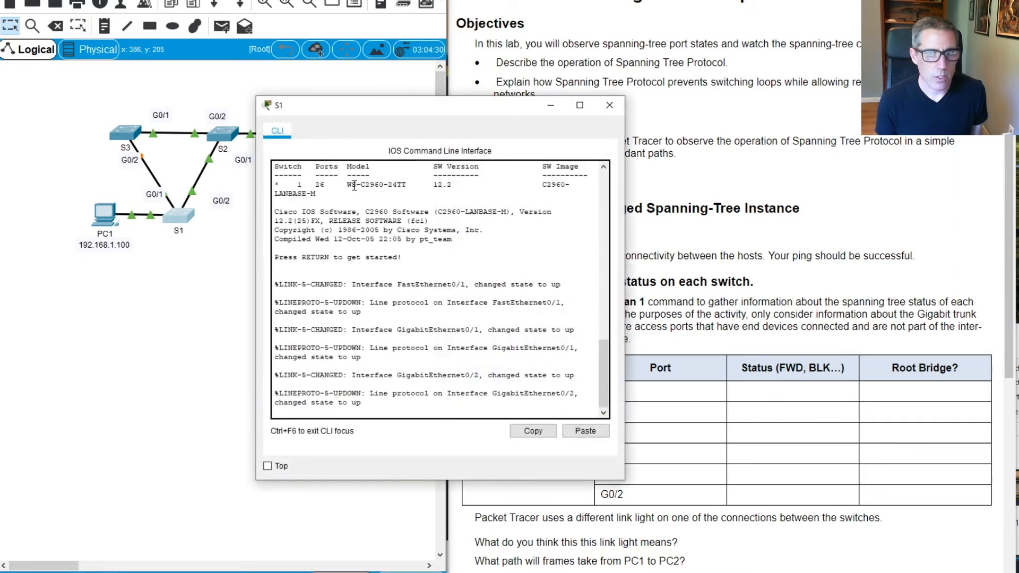
left_click_drag(384, 111, 141, 188)
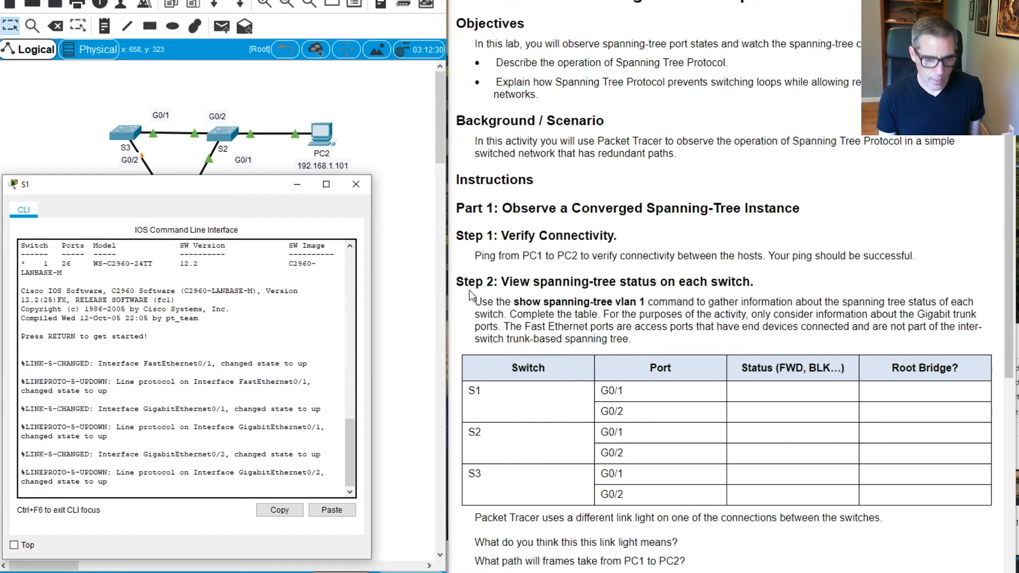
left_click(307, 330)
key("Return")
key("Return")
type("en")
key("Return")
Run show spanning-tree vlan 1 on S1, compare its output with the topology, and close the S1 window
type("show spa")
key("Tab")
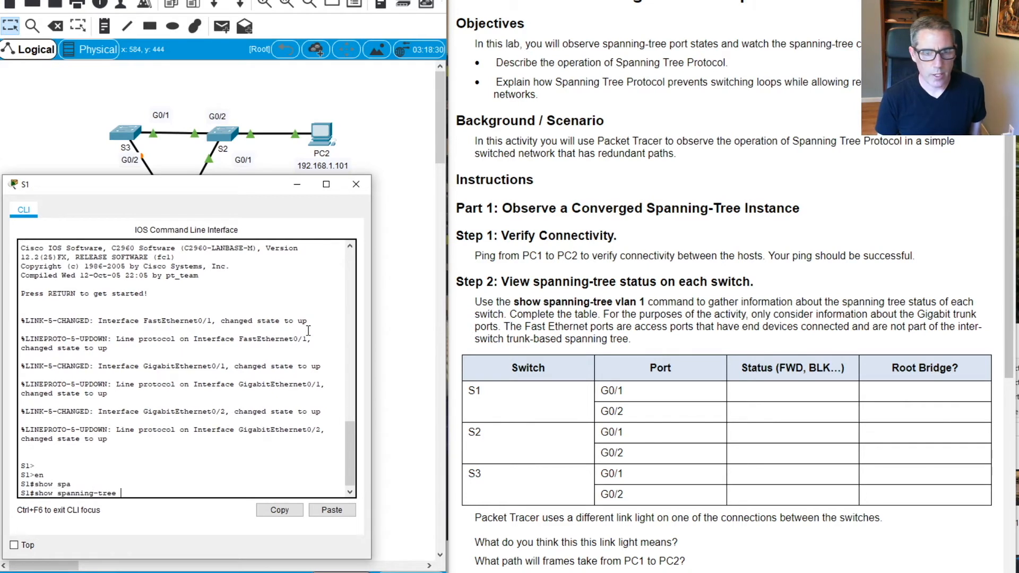
type("vl")
key("Tab")
type("1")
key("Return")
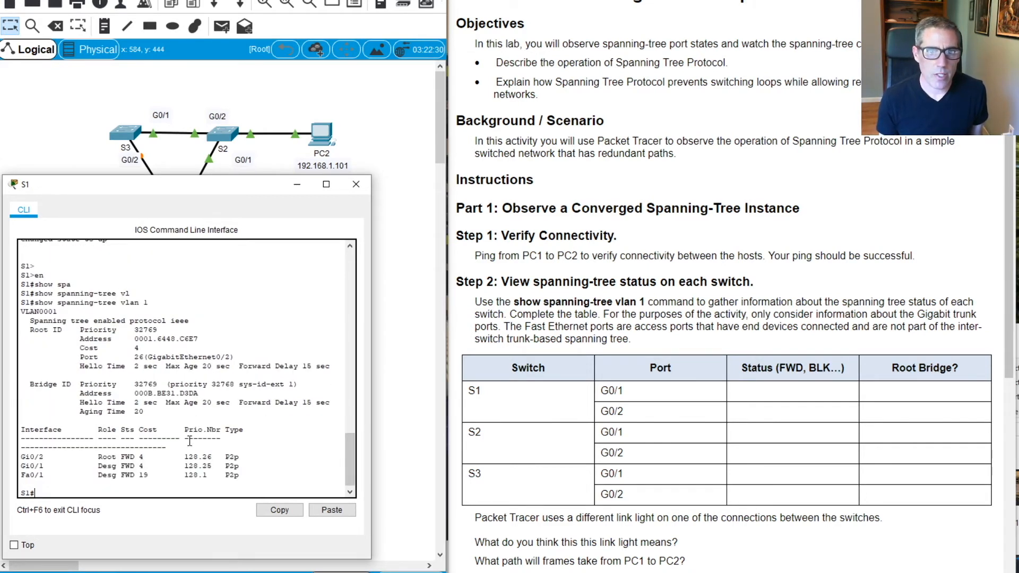
left_click_drag(122, 195, 744, 218)
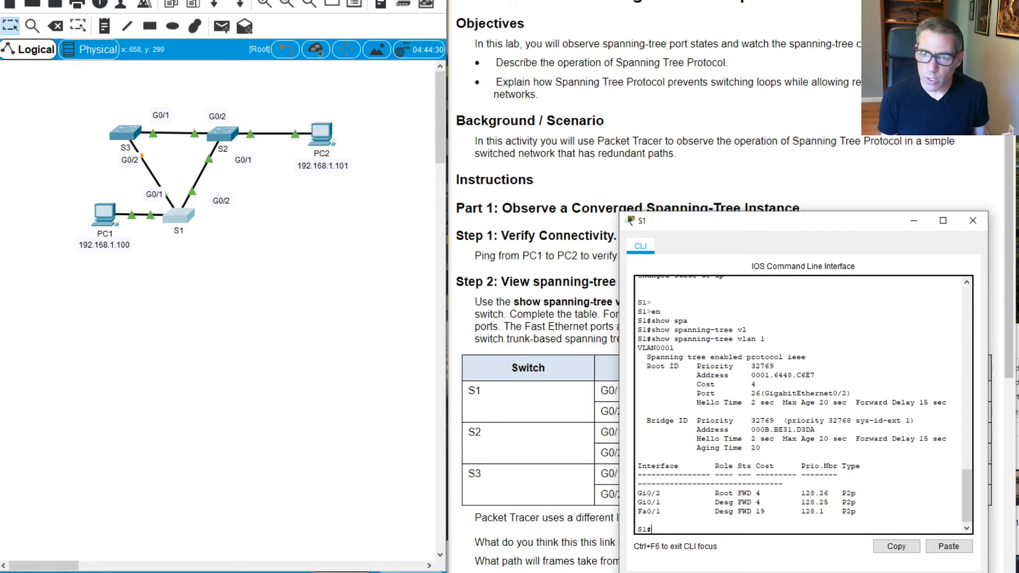
left_click(972, 220)
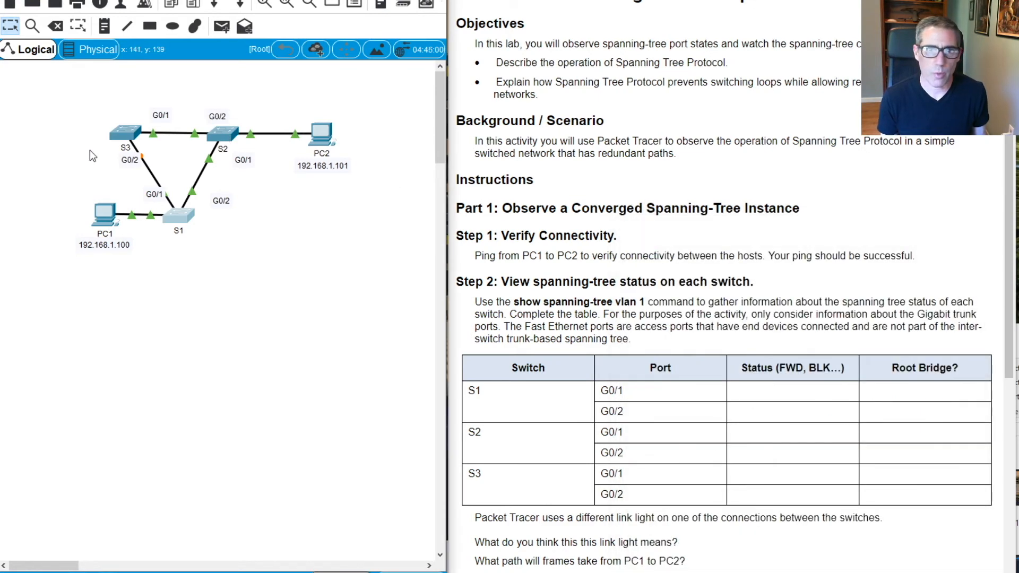
Open switch S3's CLI, move its window clear of the topology, and enter privileged EXEC mode
left_click(135, 137)
left_click_drag(449, 116, 666, 155)
key("Return")
key("Return")
key("Return")
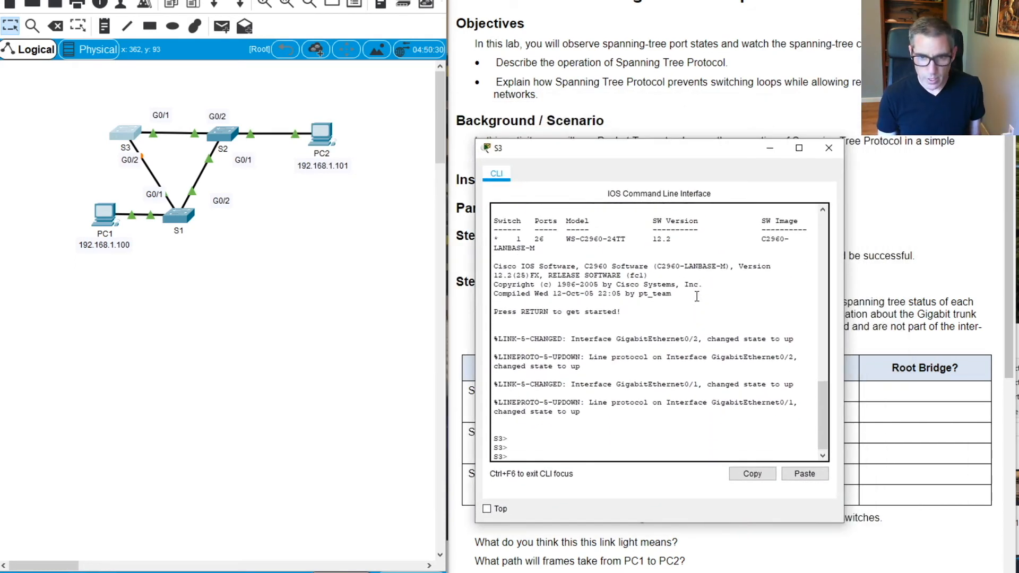
type("en")
key("Return")
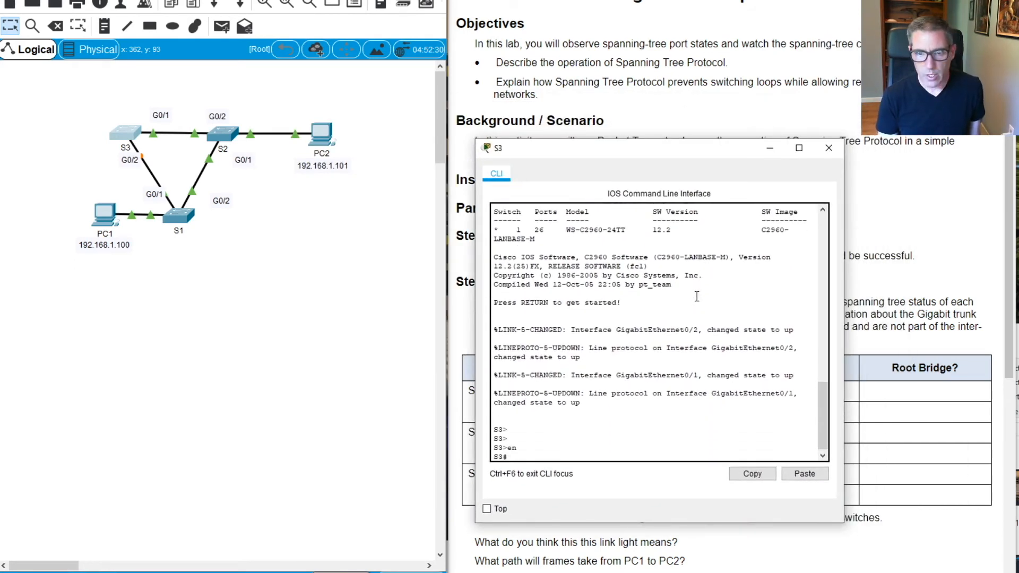
Run show spanning-tree vlan 1 on S3 and examine its port roles and states
type("c")
key("BackSpace")
type("sh")
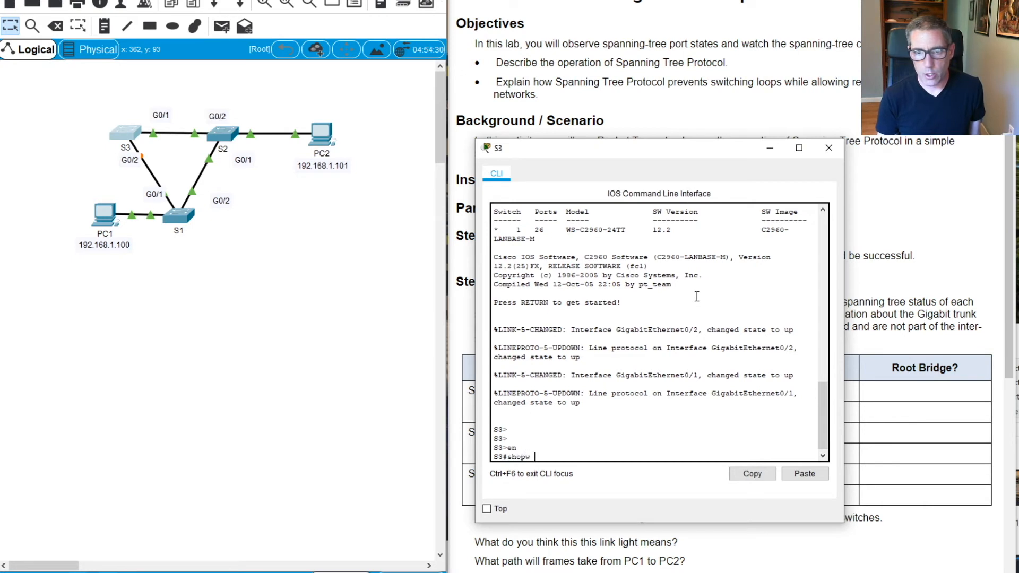
type("ow s")
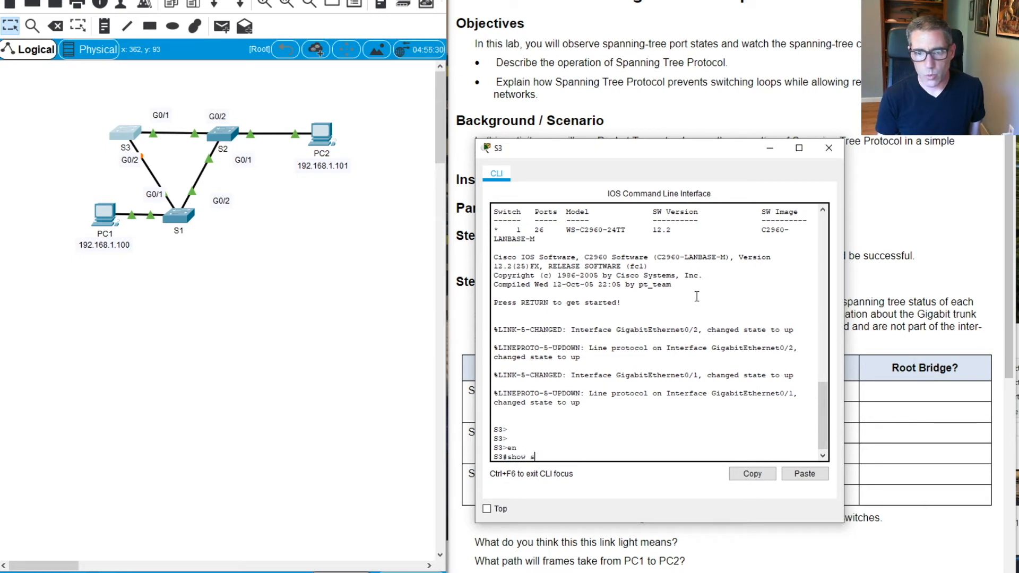
type("panning-tree")
key("Tab")
type("vl")
key("Tab")
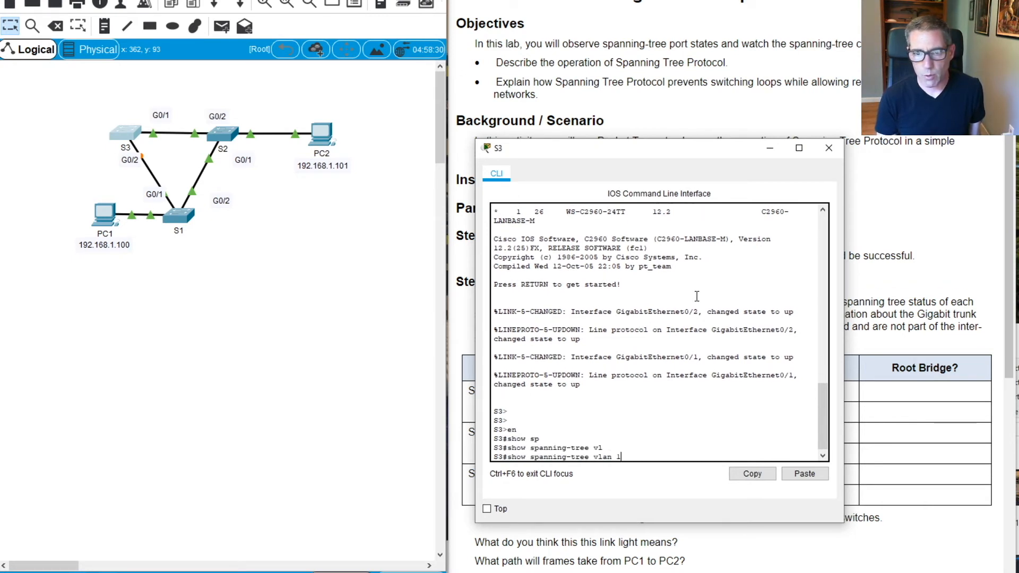
type("1")
key("Return")
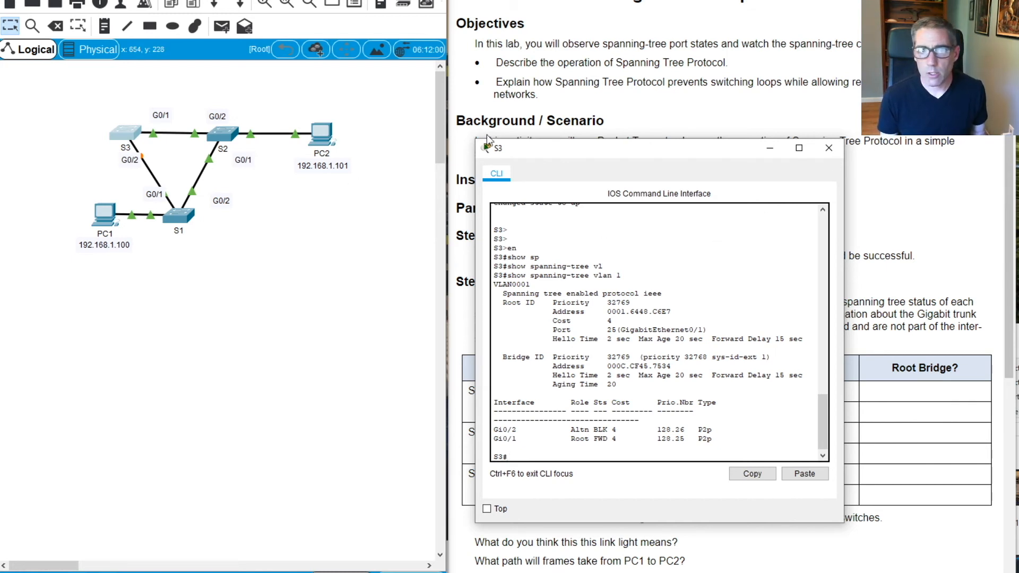
Open switch S2's CLI, move its window clear of the topology, and enter privileged EXEC mode
left_click(224, 134)
left_click_drag(381, 110, 595, 151)
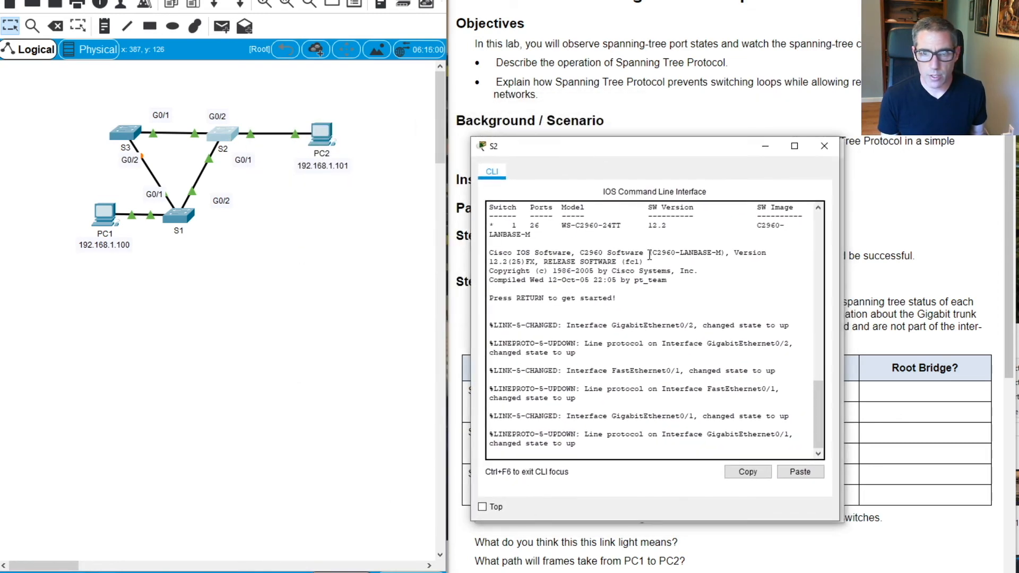
key("Return")
key("Return")
key("Return")
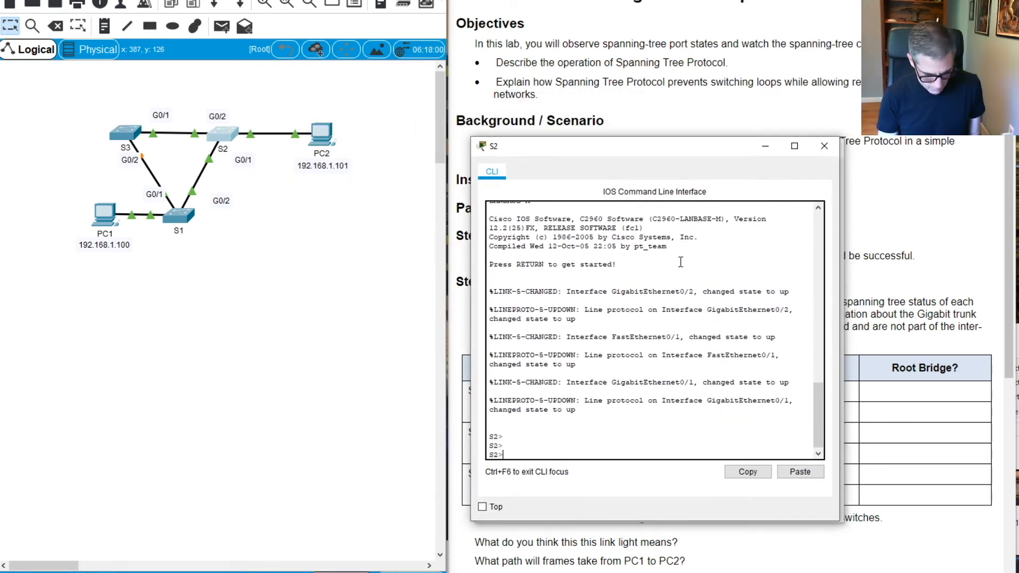
type("en")
key("Return")
Run show spanning-tree vlan 1 on S2, examine its root bridge and port states, and dismiss the window
type("sh")
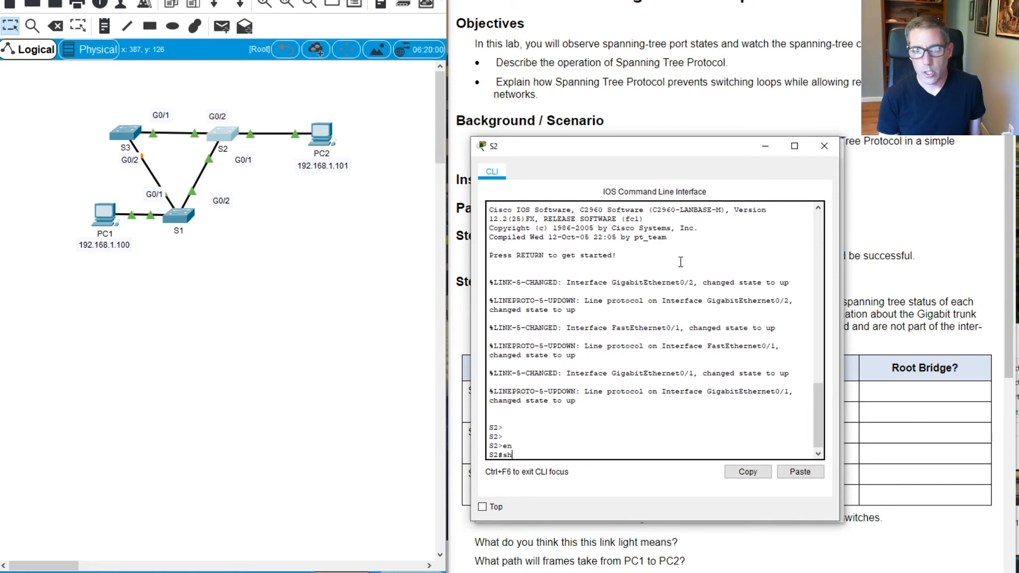
type("ow span`")
key("Tab")
key("BackSpace")
key("Tab")
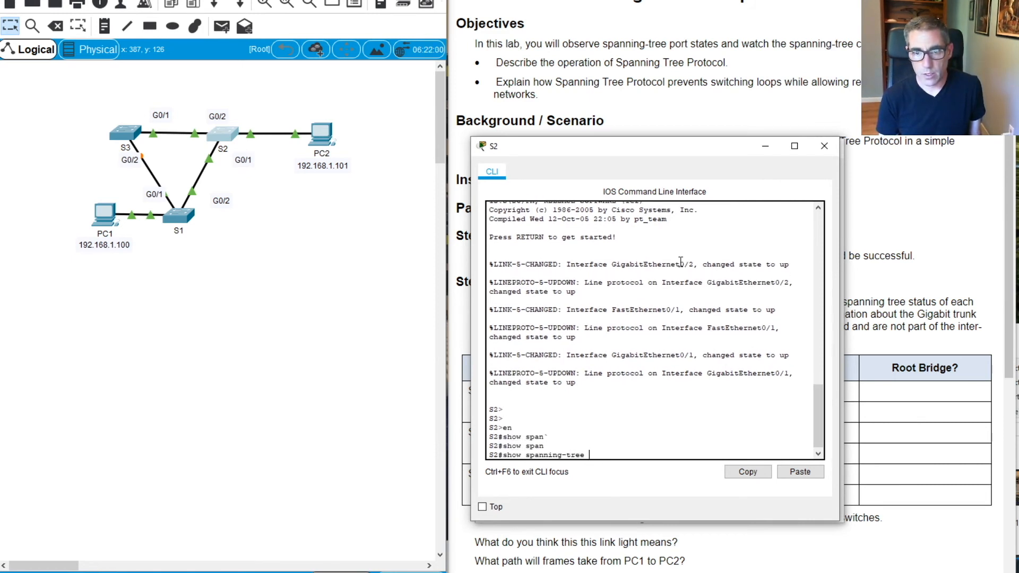
type("vl")
key("Tab")
key("Return")
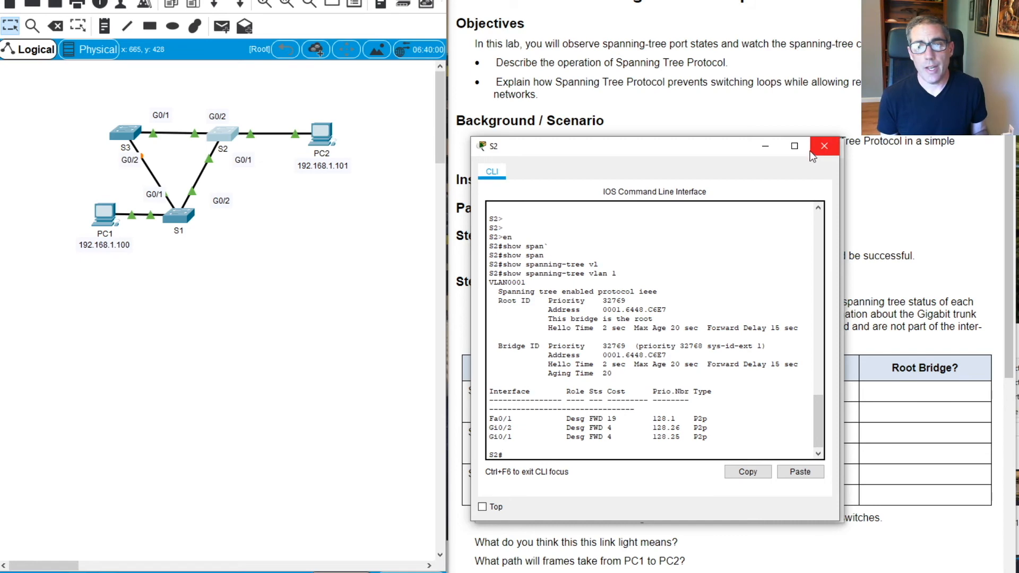
left_click(951, 218)
Read the Part 2 lab instructions and rerun show spanning-tree vlan 1 on S3, leaving its CLI open
scroll(803, 340, "down", 5)
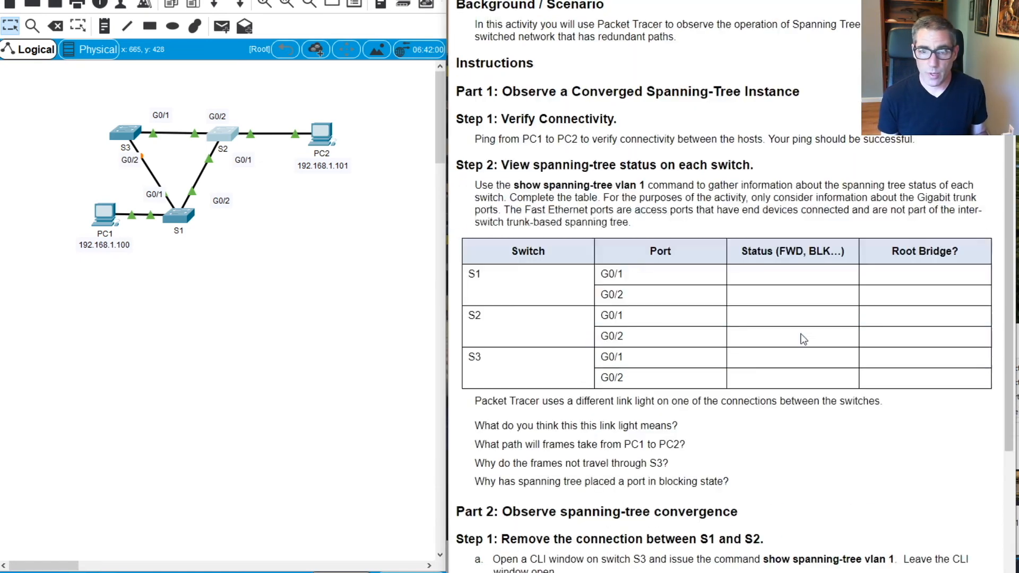
scroll(804, 338, "down", 3)
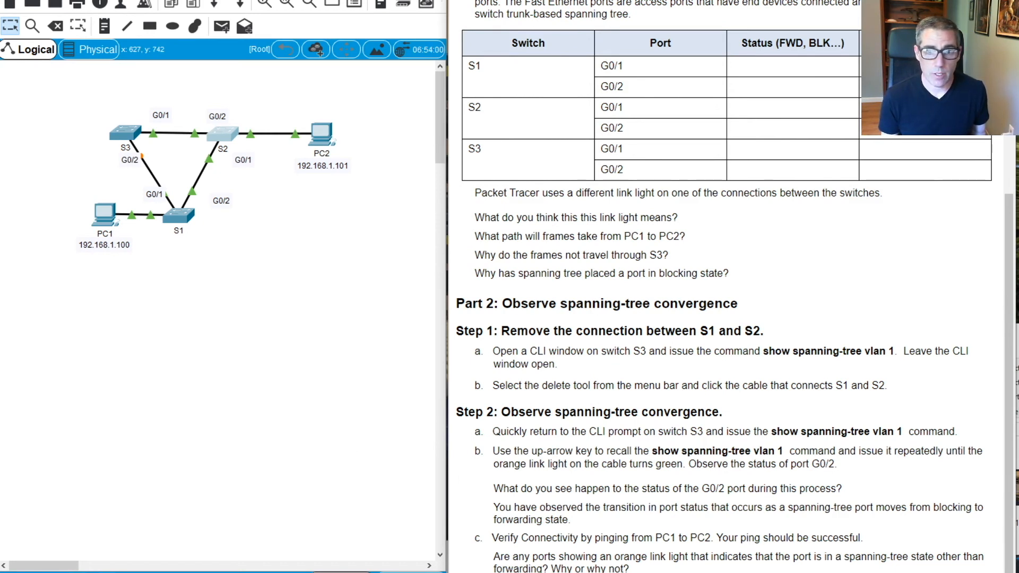
left_click(425, 571)
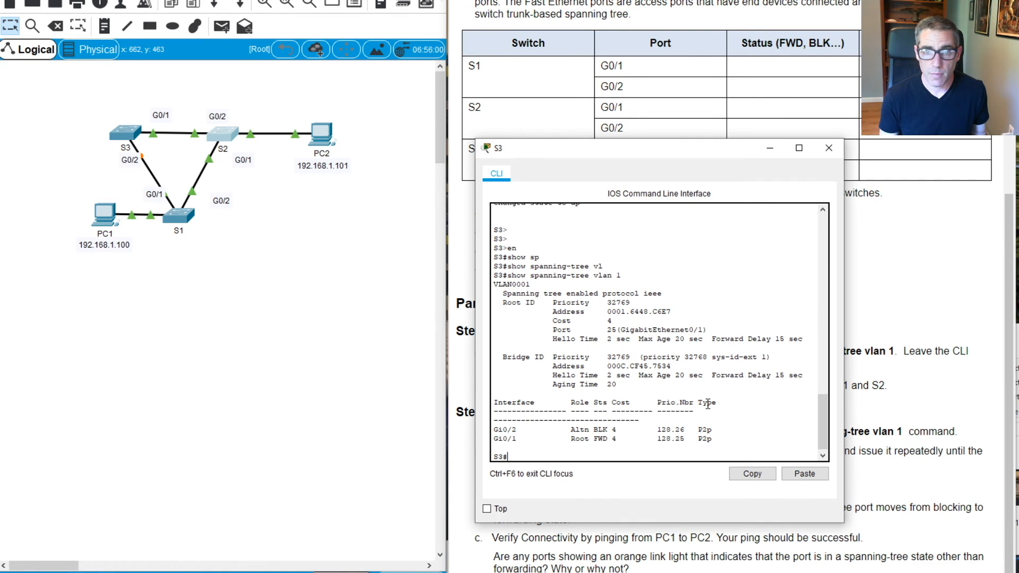
key("Up")
key("Return")
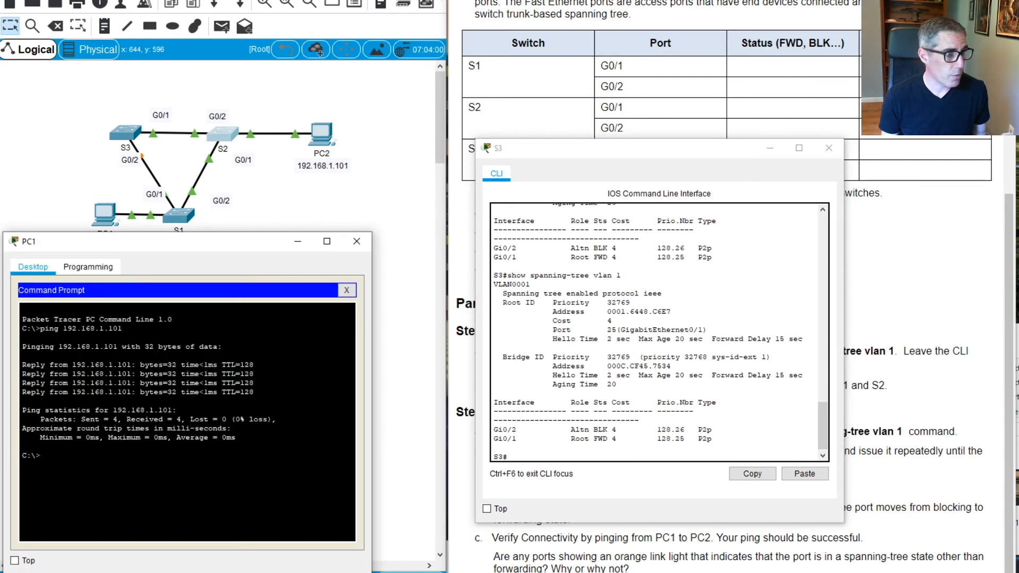
Start a long-running ping from PC1 with ping 192.168.1.101 -n 1000, and return to the topology
key("Up")
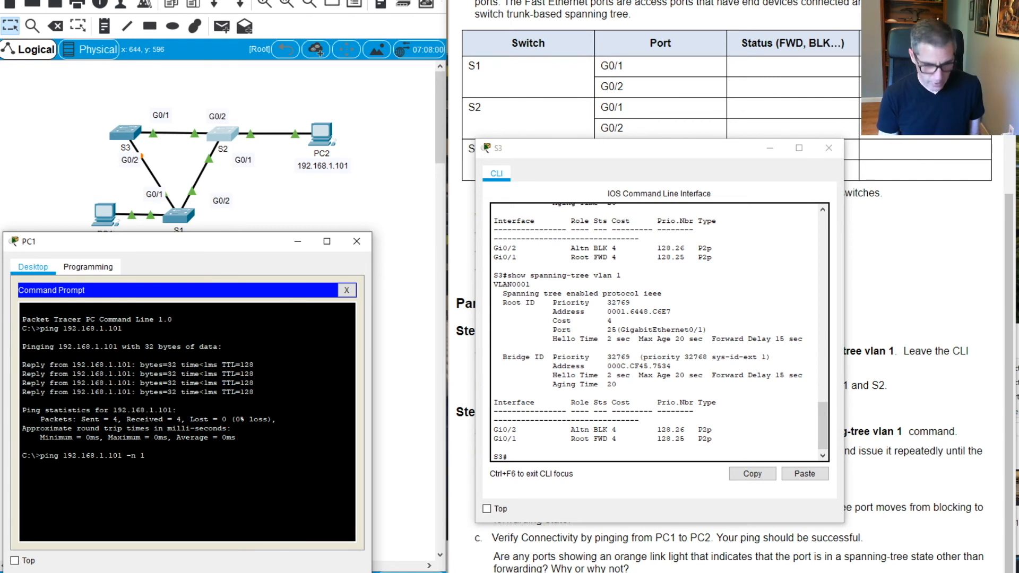
key("Return")
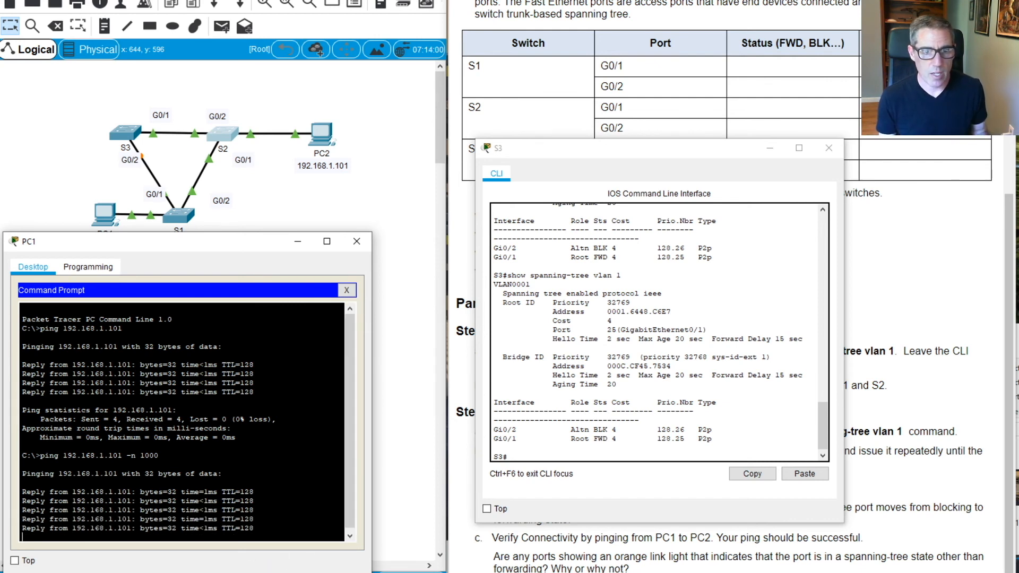
left_click(386, 198)
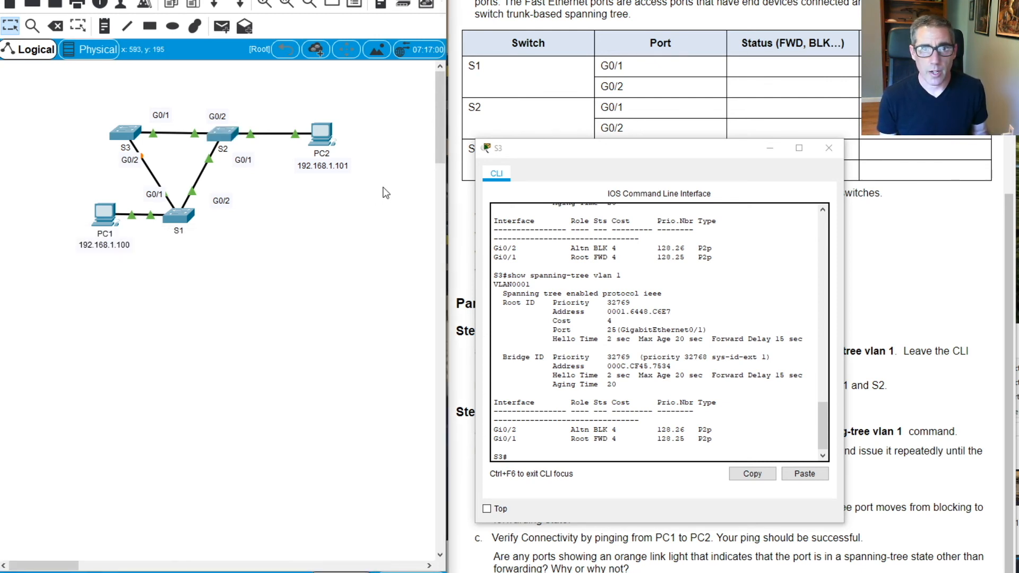
Delete the cable connecting switches S1 and S2, and restore the selection tool
left_click(55, 26)
left_click(203, 173)
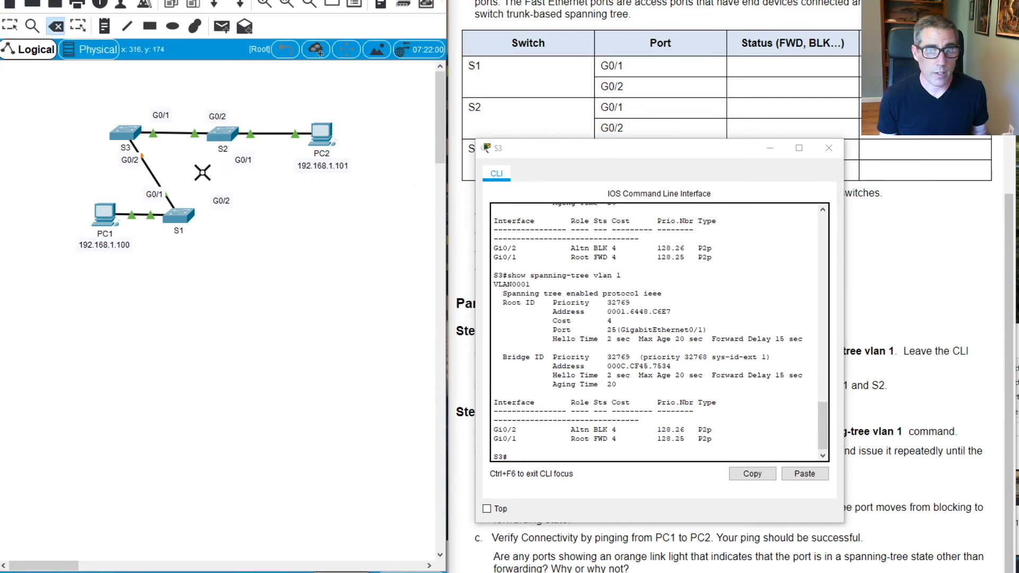
left_click(8, 28)
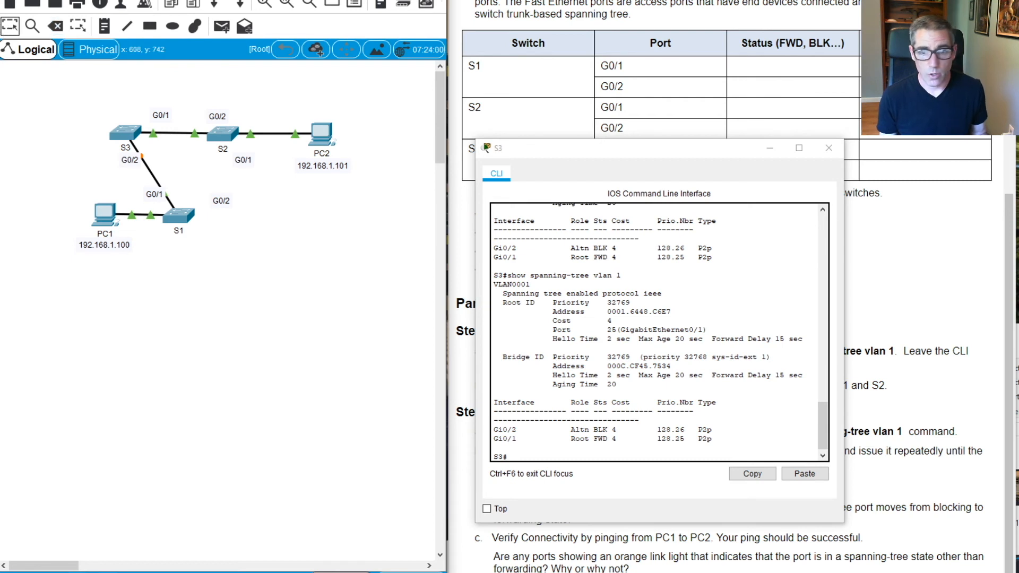
Bring PC1's running ping into view and issue show spanning-tree vlan 1 on S3 several times to follow the Gi0/2 port state
key("alt+Tab")
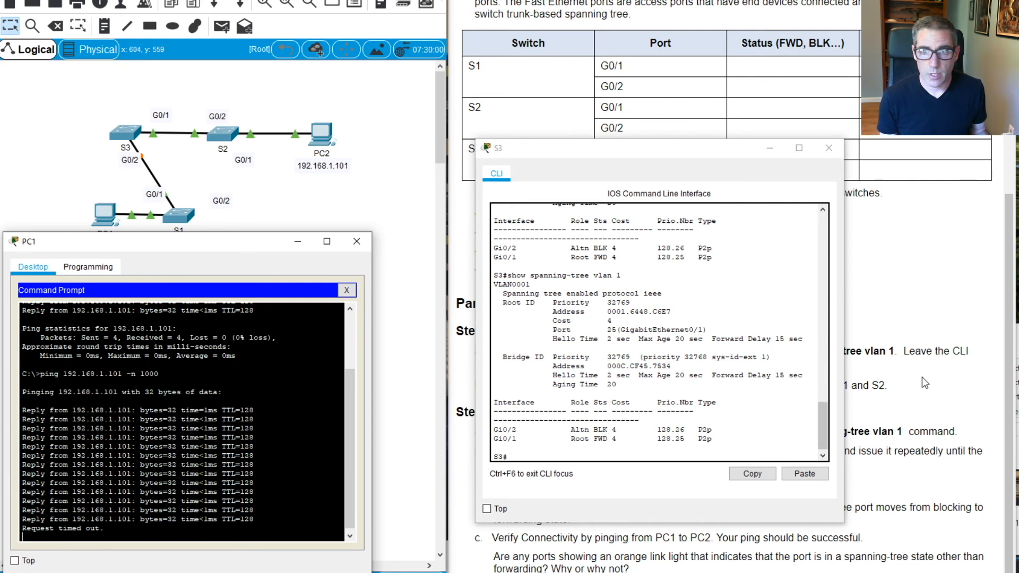
left_click(781, 417)
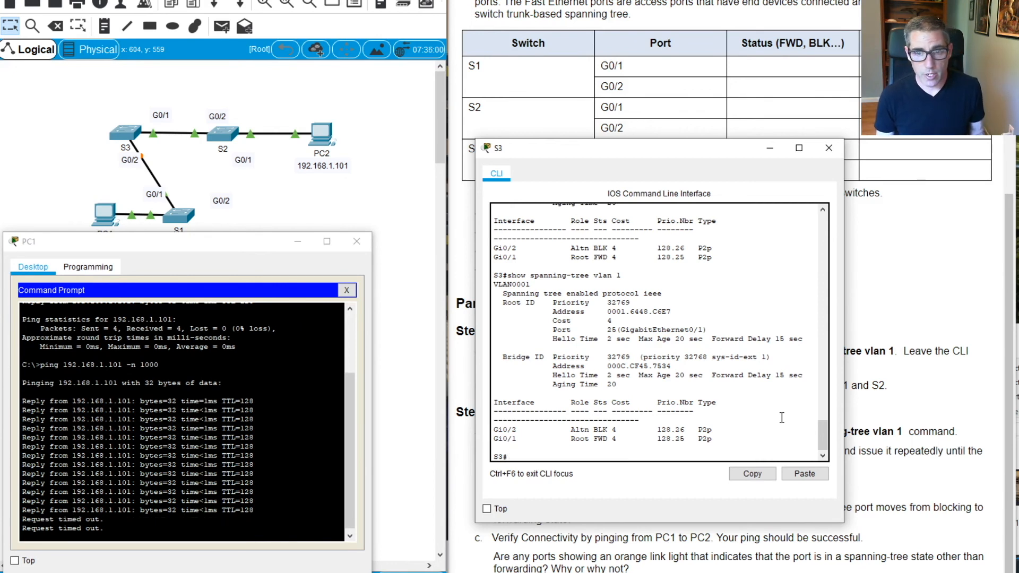
key("Up")
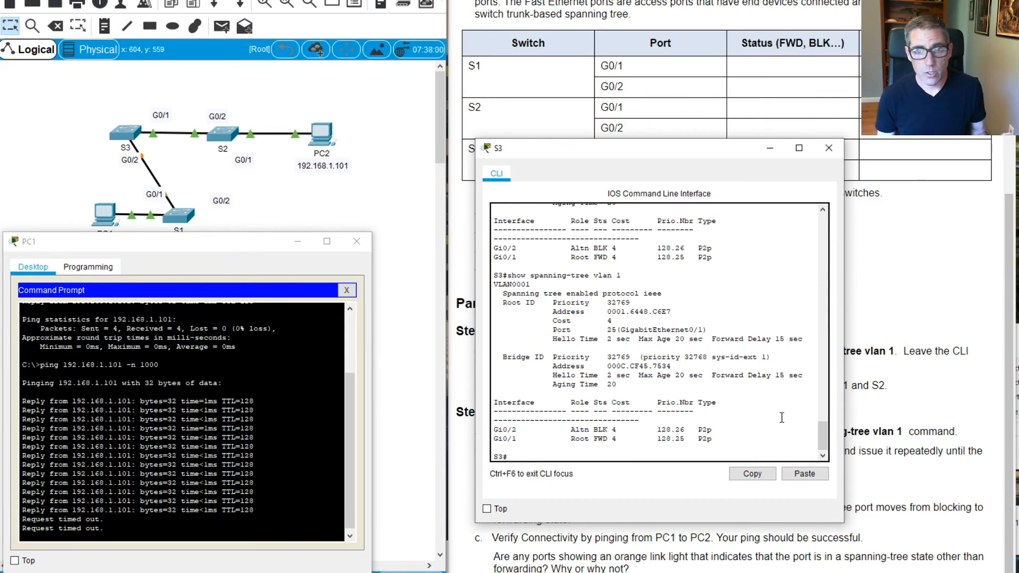
key("Return")
key("Up")
key("Return")
key("Up")
key("Return")
key("Up")
key("Return")
key("Up")
key("Return")
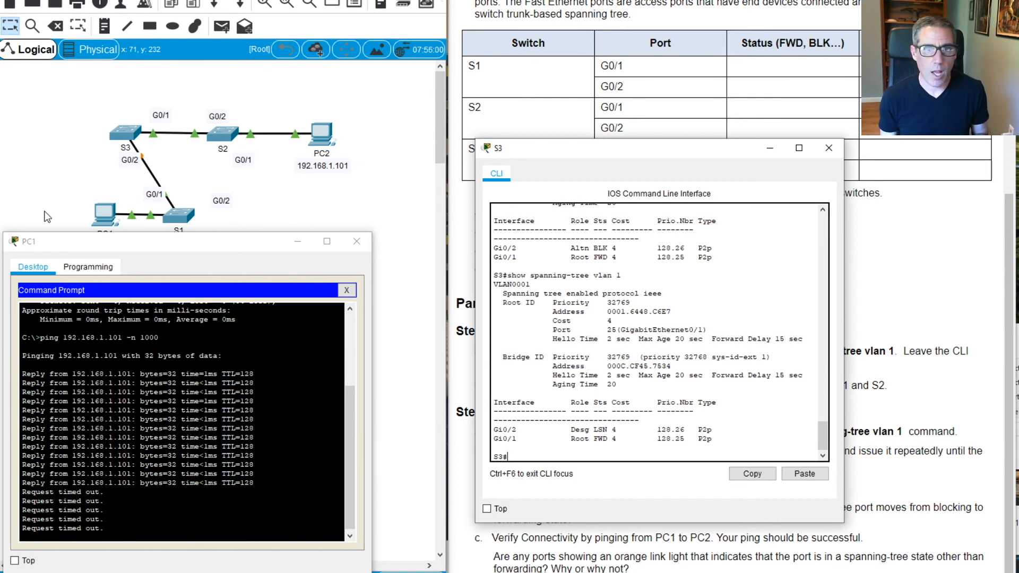
Keep reissuing show spanning-tree vlan 1 on S3 until port Gi0/2 reaches the forwarding state
left_click(687, 261)
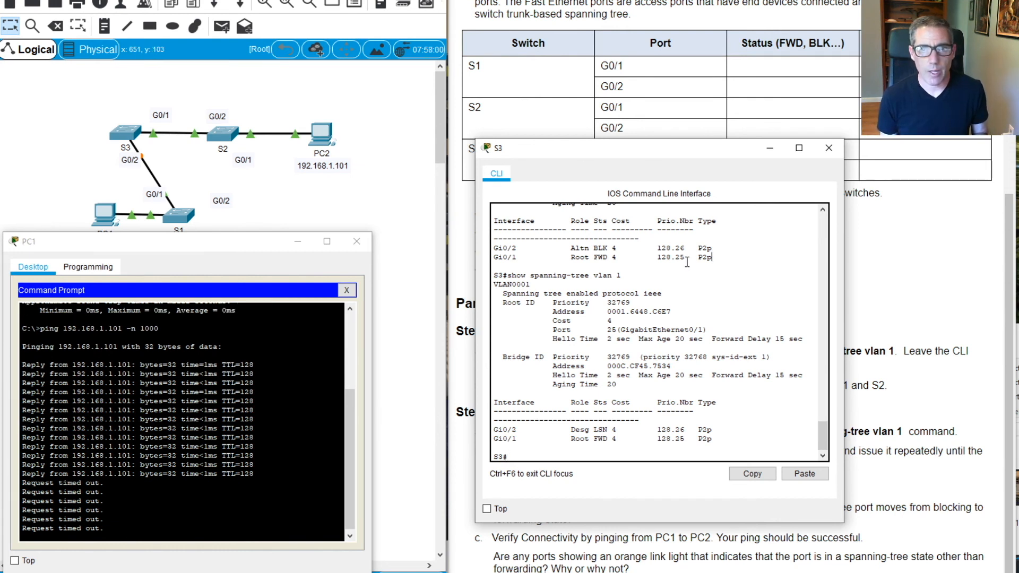
key("Up")
key("Return")
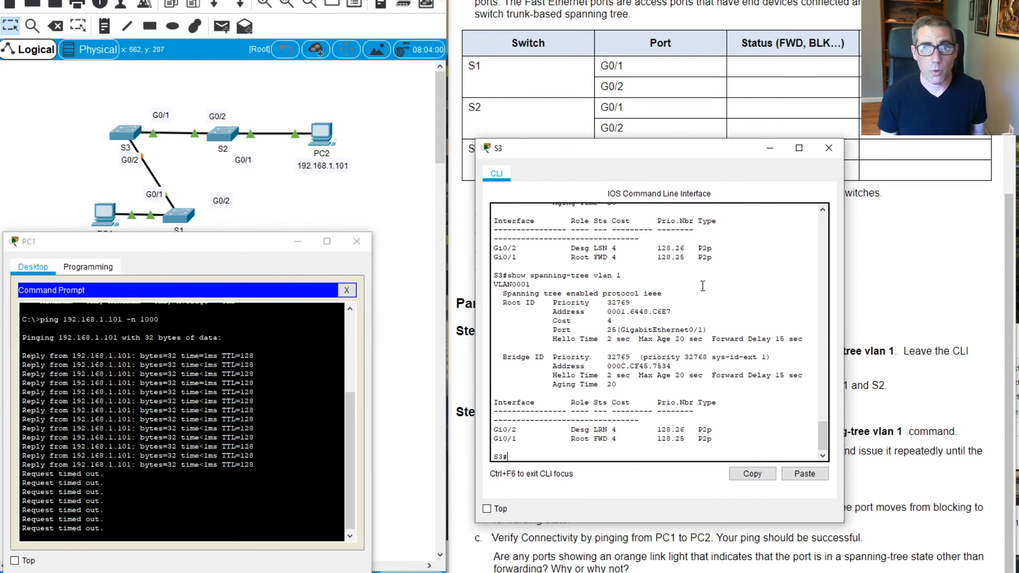
key("Up")
key("Return")
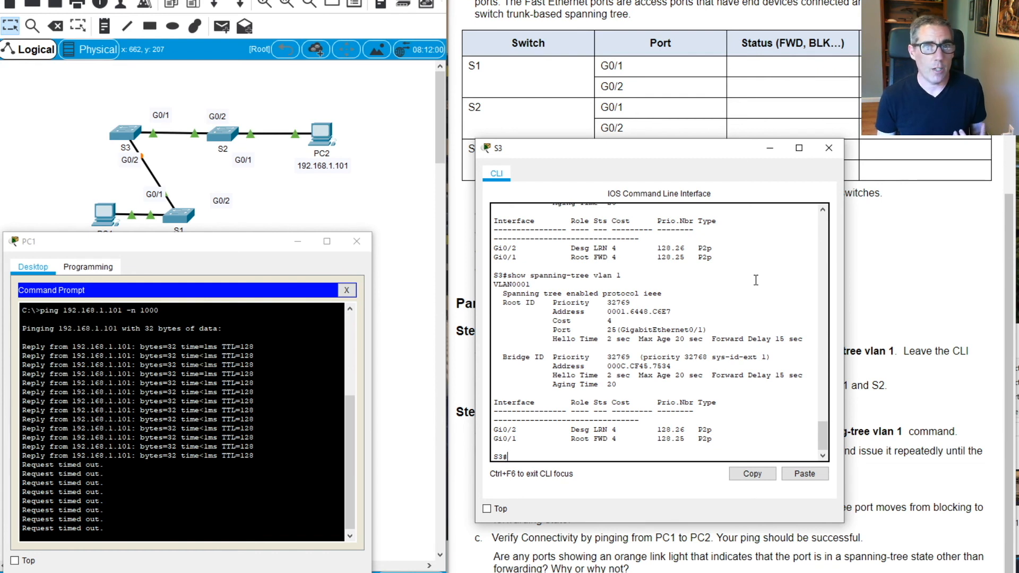
key("Up")
key("Return")
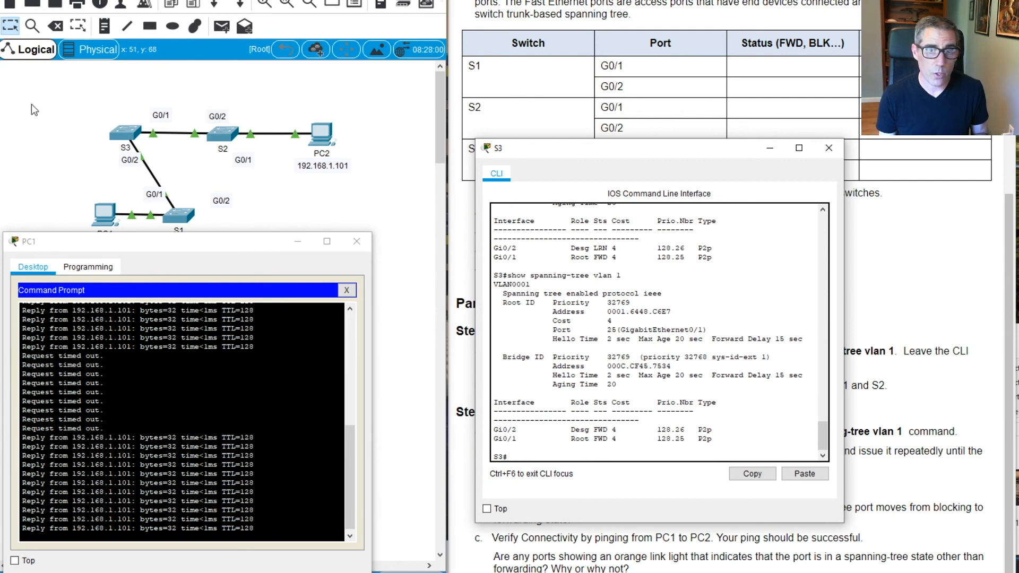
Reconnect switches S1 and S2 with a cable from S1 port G0/2 to S2 port G0/1
left_click(64, 132)
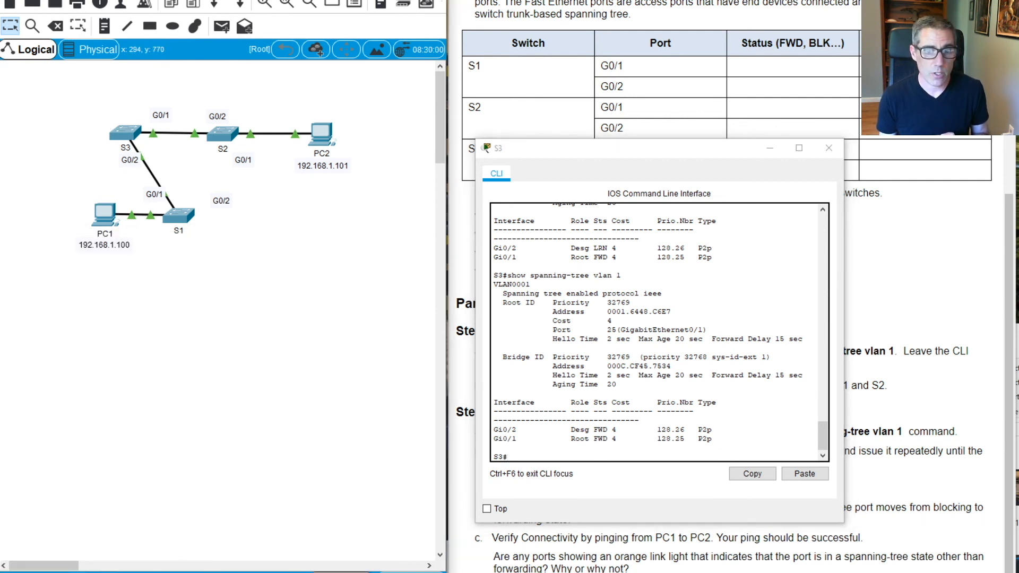
left_click(183, 208)
left_click(260, 561)
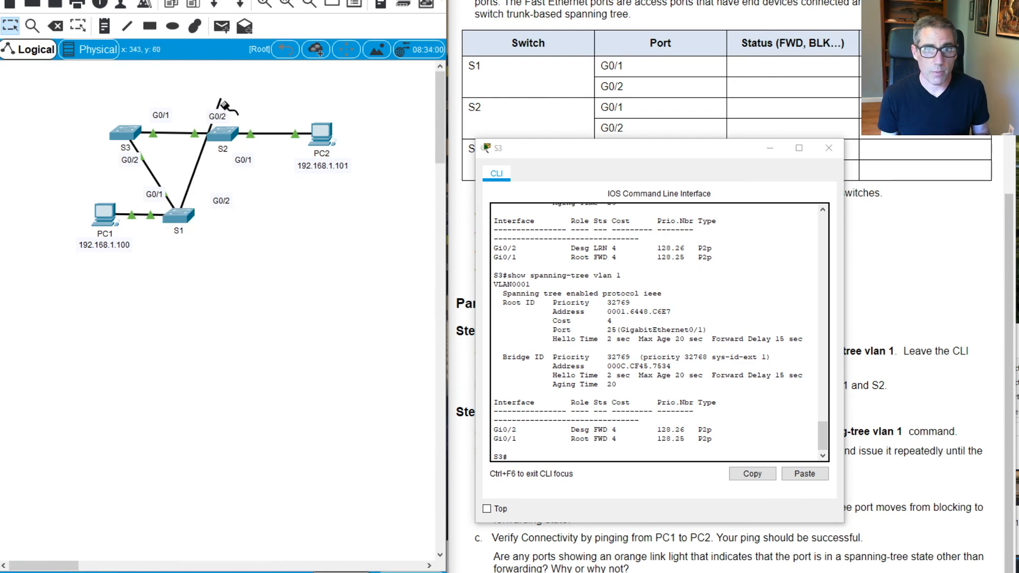
left_click(227, 136)
left_click(273, 483)
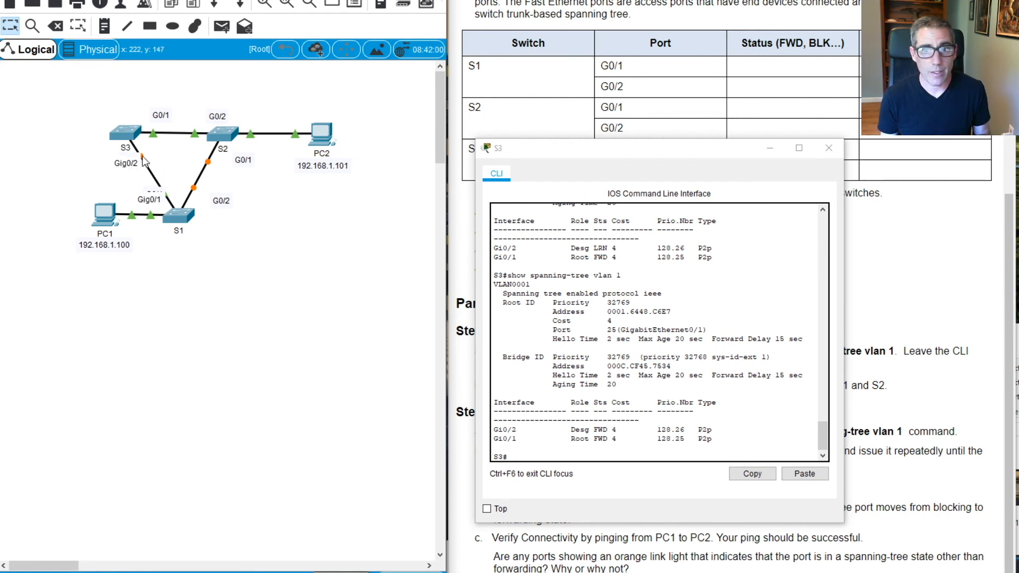
Run show spanning-tree vlan 1 on S3 to examine its port states with the S1–S2 link restored
left_click(686, 300)
key("Up")
key("Return")
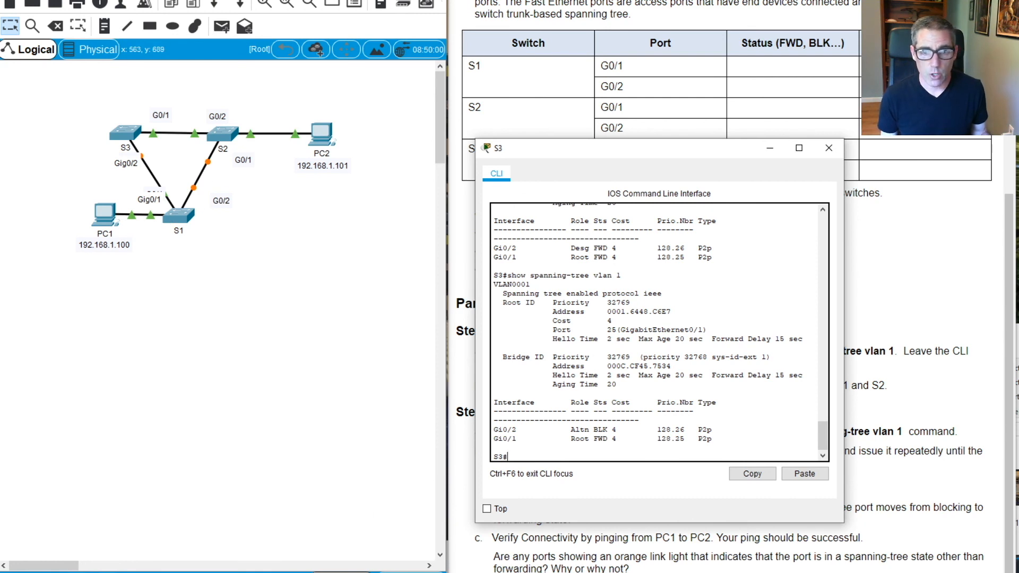
Check PC1's ping output for connectivity to PC2, and rerun show spanning-tree vlan 1 on S3
key("alt+Tab")
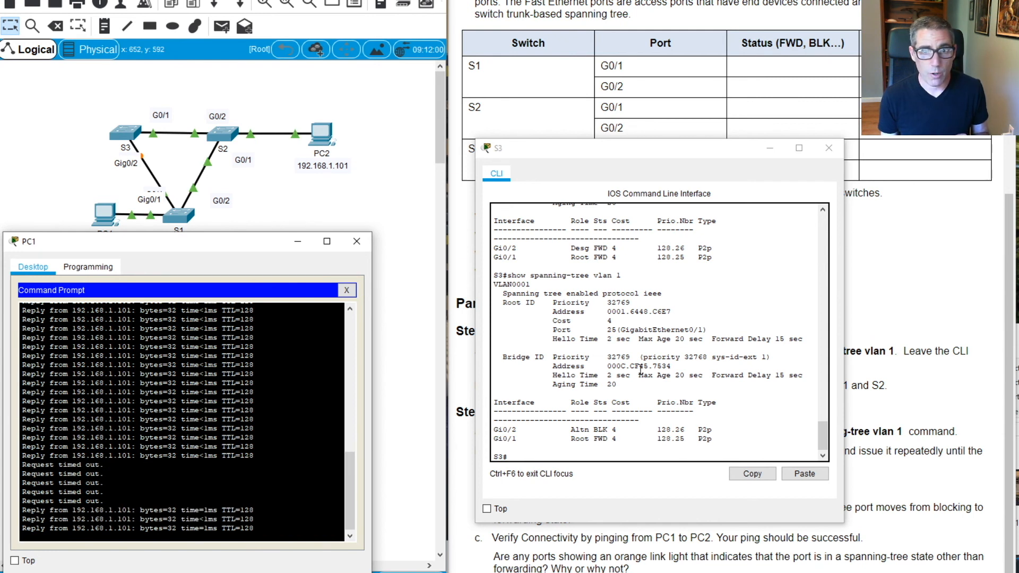
left_click(759, 364)
key("Up")
key("Return")
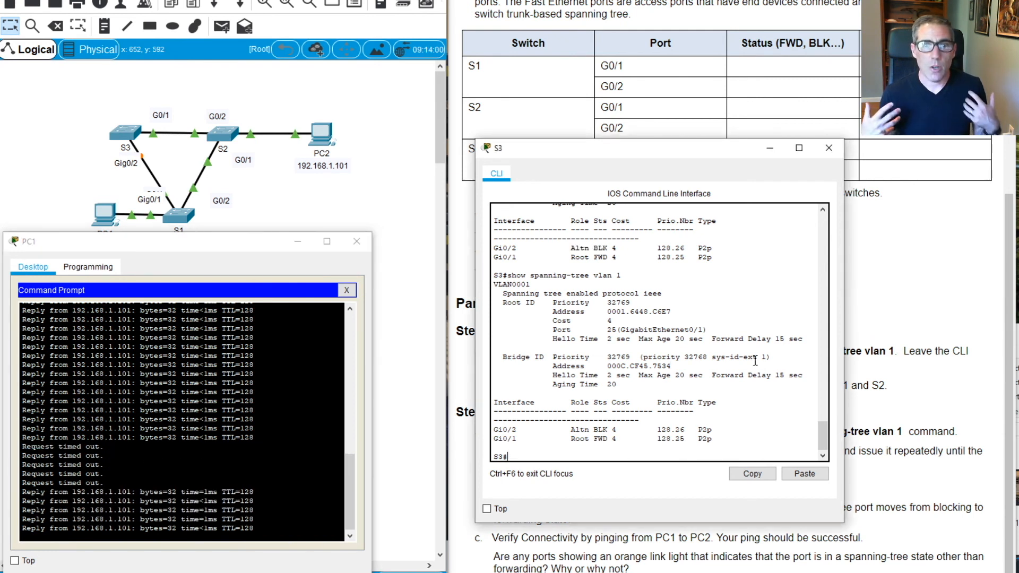